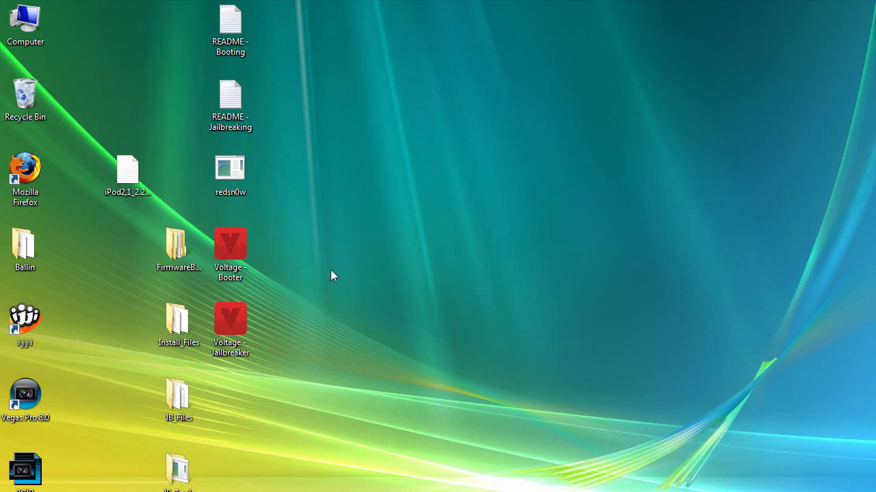
Launch Voltage - Jailbreaker, close it, and reopen it with Run as administrator.
{"action": "double_click", "coordinate": [230, 335]}
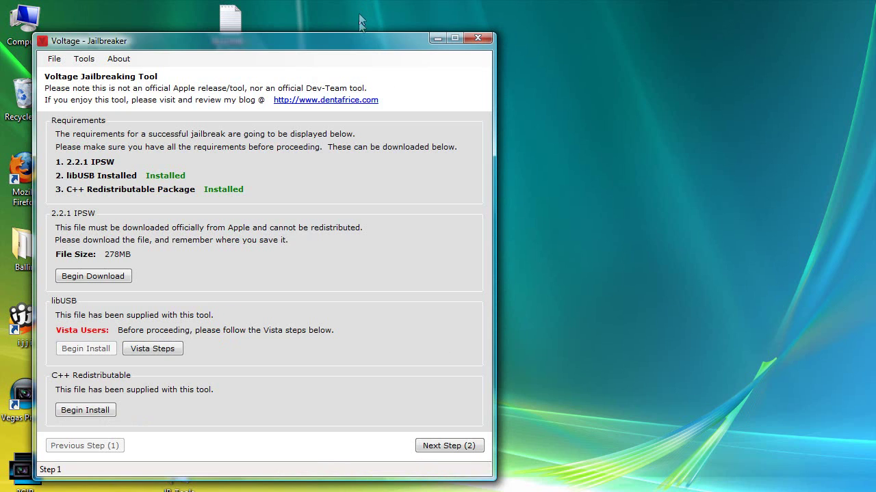
{"action": "left_click_drag", "start_coordinate": [374, 43], "coordinate": [547, 24]}
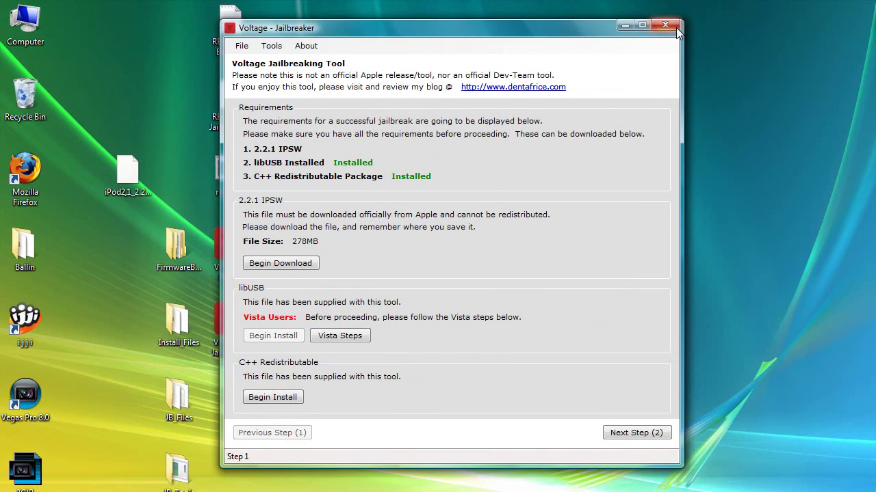
{"action": "left_click", "coordinate": [661, 20]}
{"action": "right_click", "coordinate": [232, 320]}
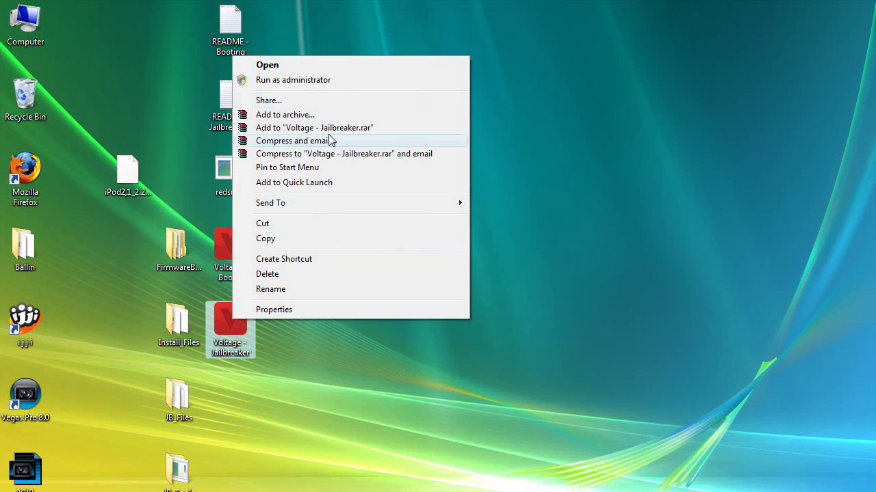
{"action": "left_click", "coordinate": [319, 82]}
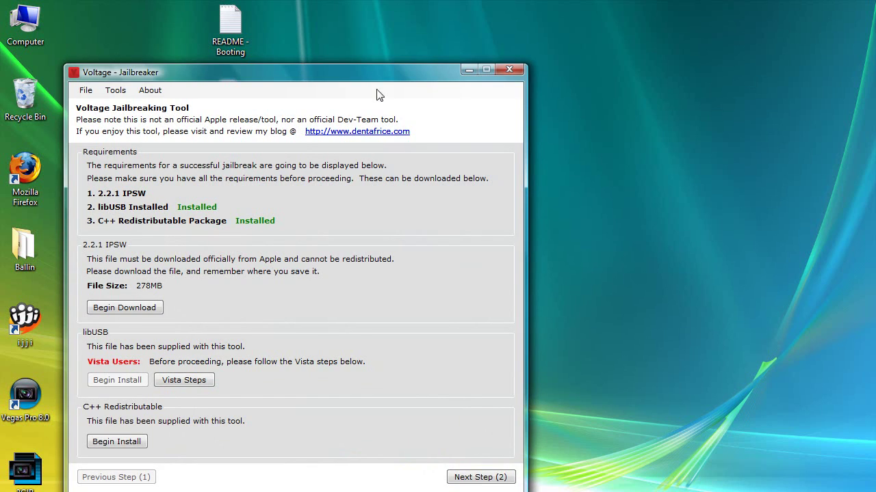
{"action": "left_click_drag", "start_coordinate": [380, 79], "coordinate": [574, 29]}
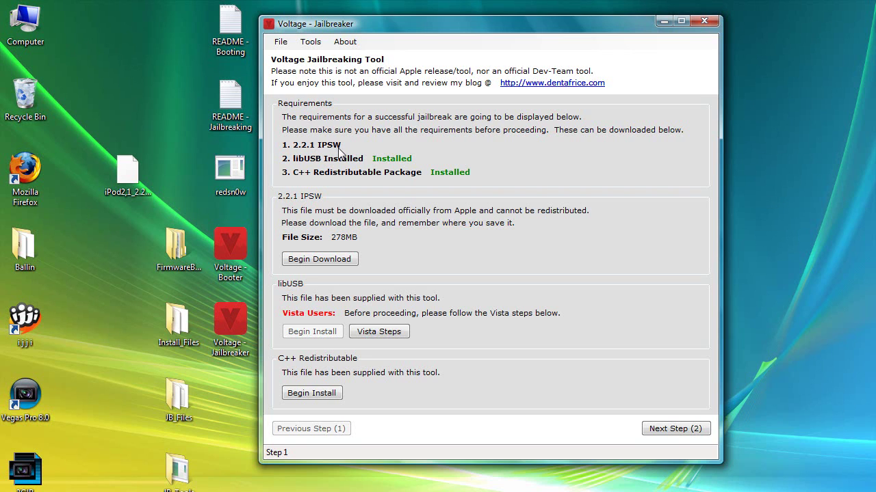
Select the iPod restore file on the desktop, then show the Vista Steps for libUSB.
{"action": "left_click", "coordinate": [122, 186]}
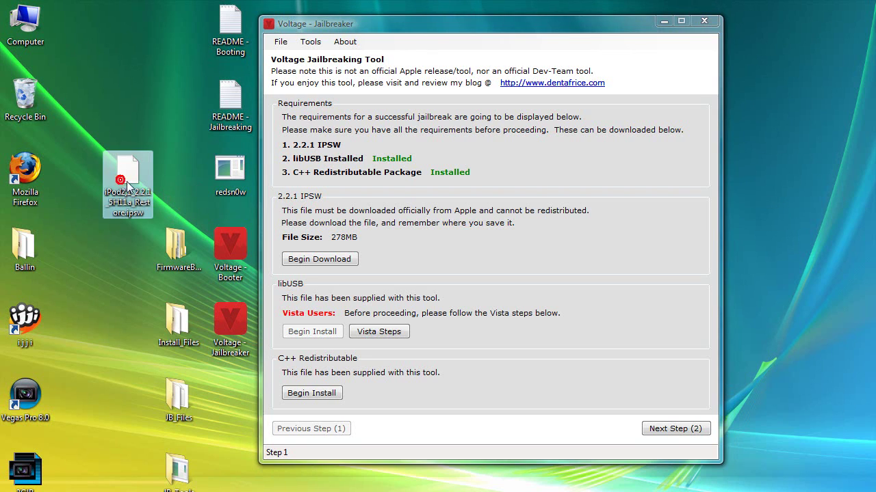
{"action": "left_click", "coordinate": [304, 172]}
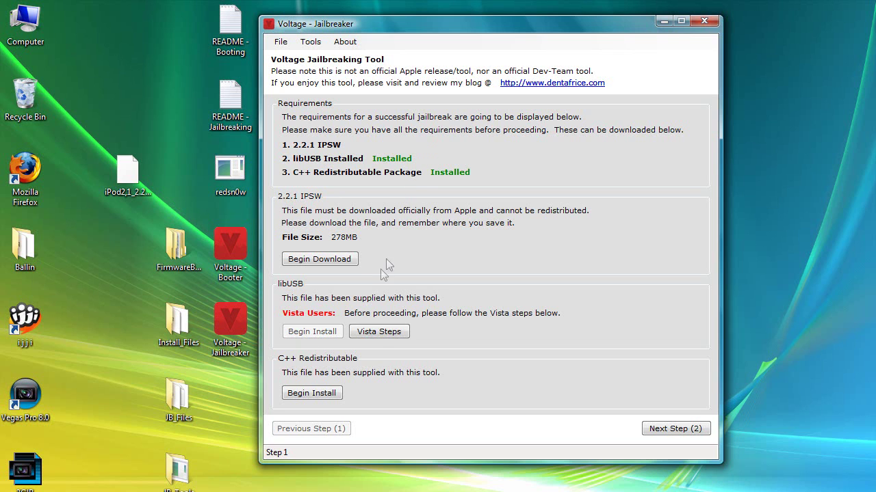
{"action": "left_click", "coordinate": [379, 332]}
Read the Vista libUSB instructions and dismiss them with Done.
{"action": "left_click_drag", "start_coordinate": [326, 103], "coordinate": [462, 68]}
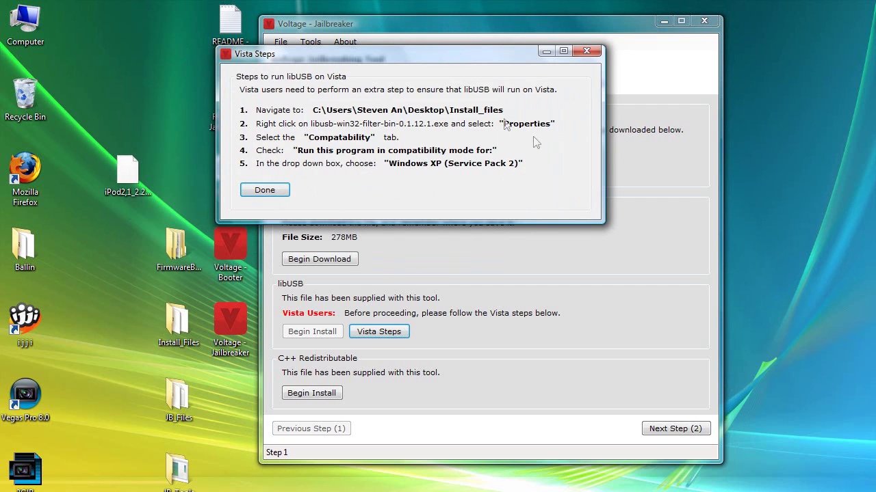
{"action": "left_click", "coordinate": [265, 191]}
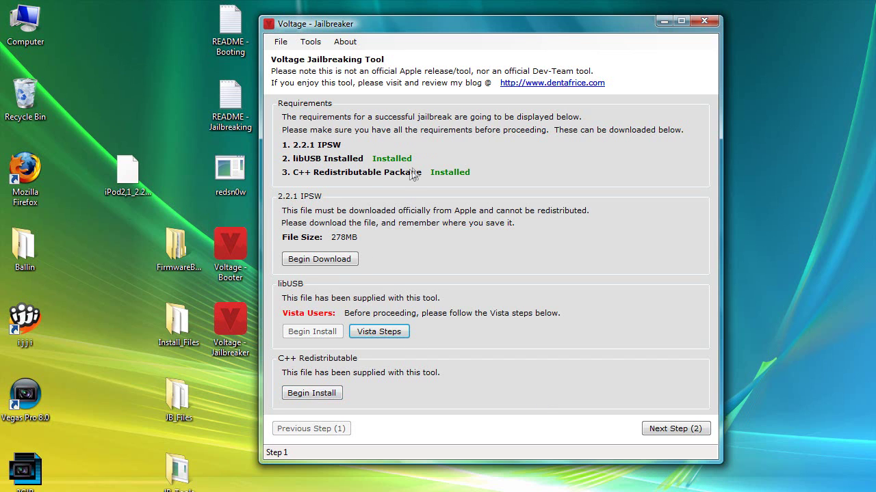
Go to Step 2 and load iPod2,1_2.2.1_5H11a_Restore from the Desktop.
{"action": "left_click", "coordinate": [662, 435]}
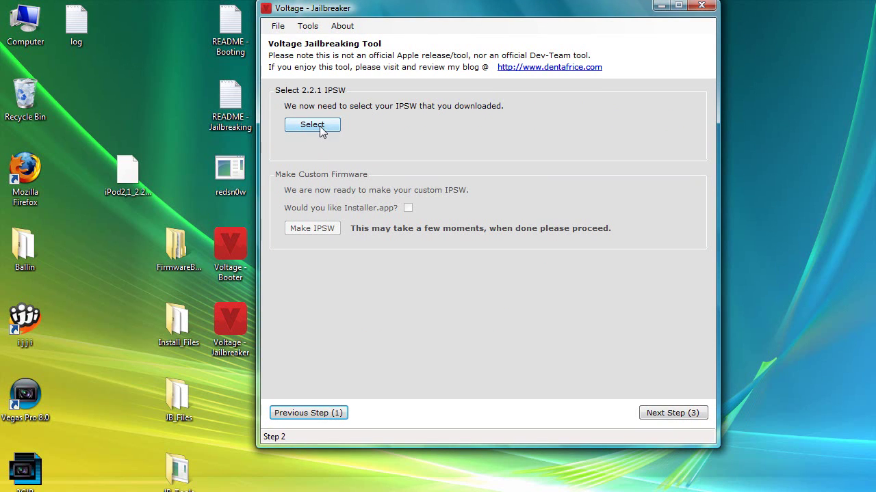
{"action": "left_click_drag", "start_coordinate": [128, 171], "coordinate": [169, 145]}
{"action": "left_click", "coordinate": [312, 125]}
{"action": "scroll", "coordinate": [526, 276], "scroll_direction": "down", "scroll_amount": 2}
{"action": "left_click", "coordinate": [424, 297]}
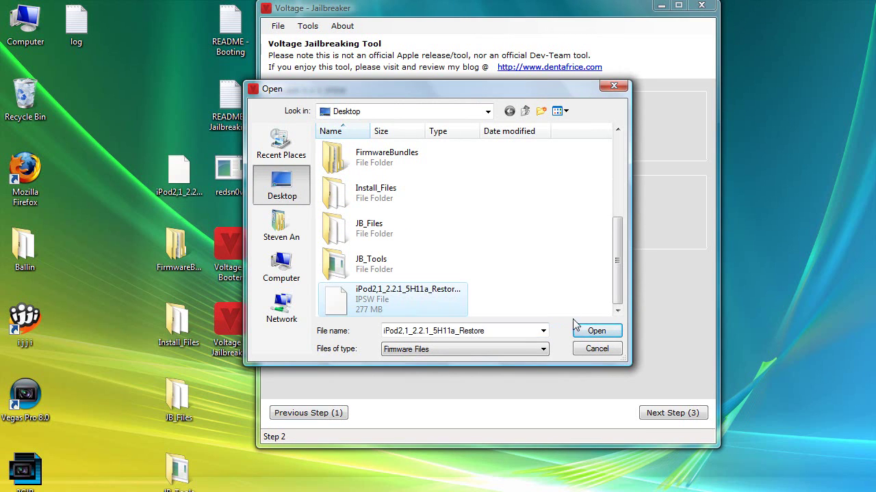
{"action": "left_click", "coordinate": [583, 327]}
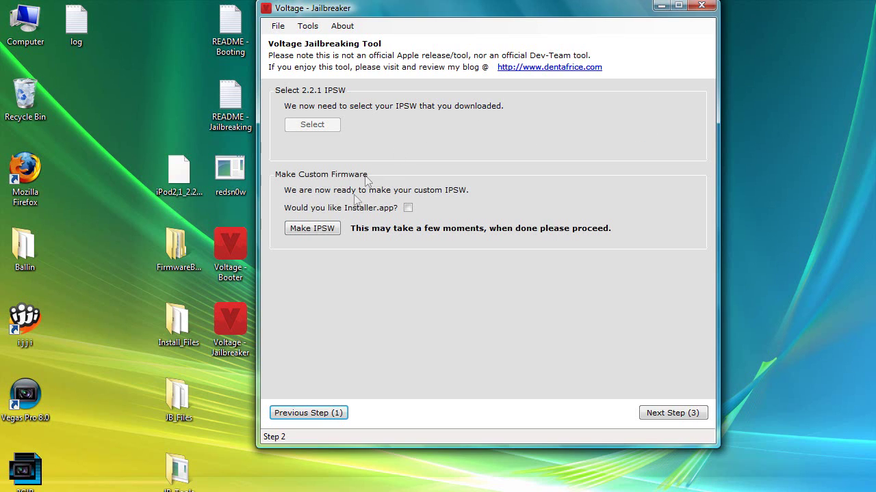
Build the custom IPSW with Installer.app included, then advance to Step 3, DFU Mode.
{"action": "left_click", "coordinate": [407, 207]}
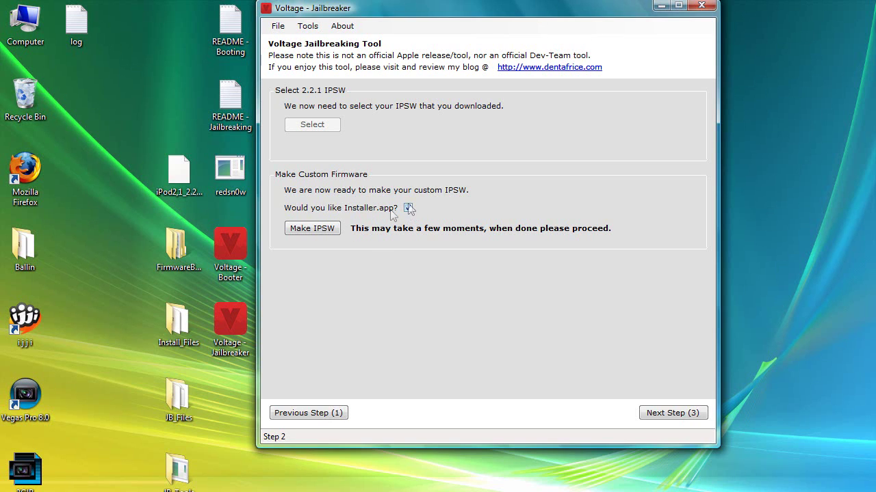
{"action": "left_click", "coordinate": [291, 230]}
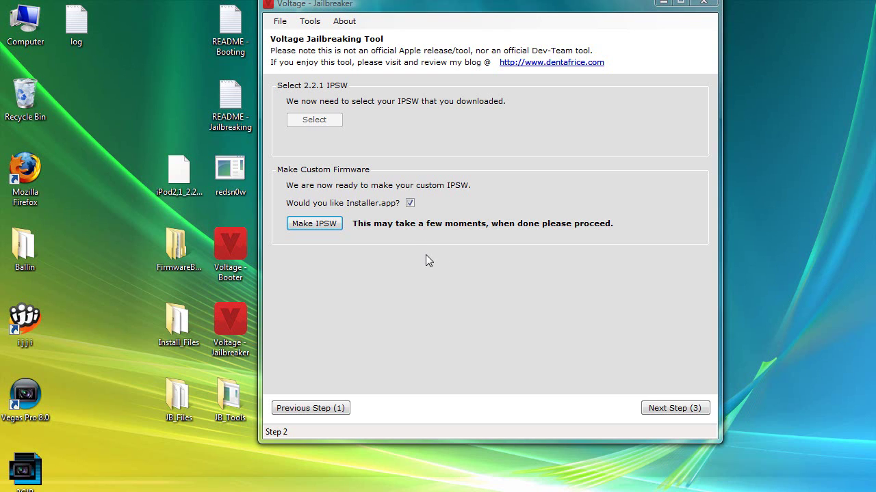
{"action": "left_click", "coordinate": [656, 411]}
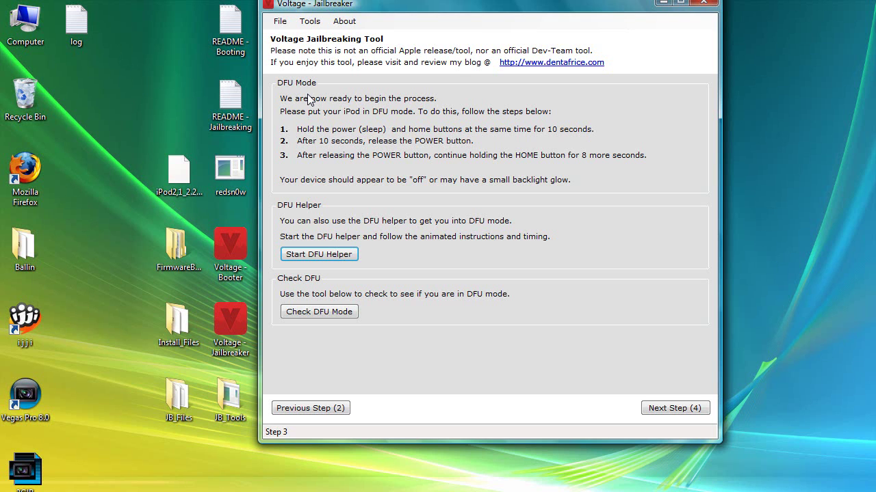
Run the DFU Helper's timed button countdown to enter DFU mode, then close the helper.
{"action": "left_click", "coordinate": [317, 257]}
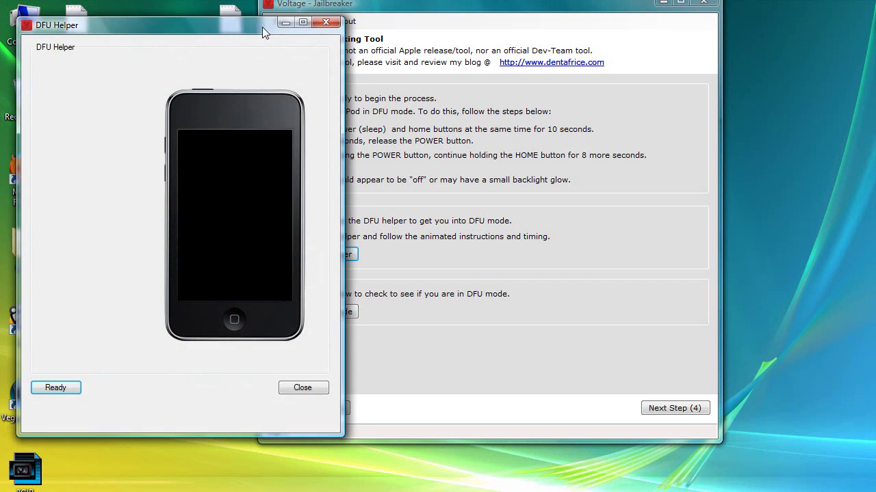
{"action": "left_click_drag", "start_coordinate": [249, 27], "coordinate": [572, 26]}
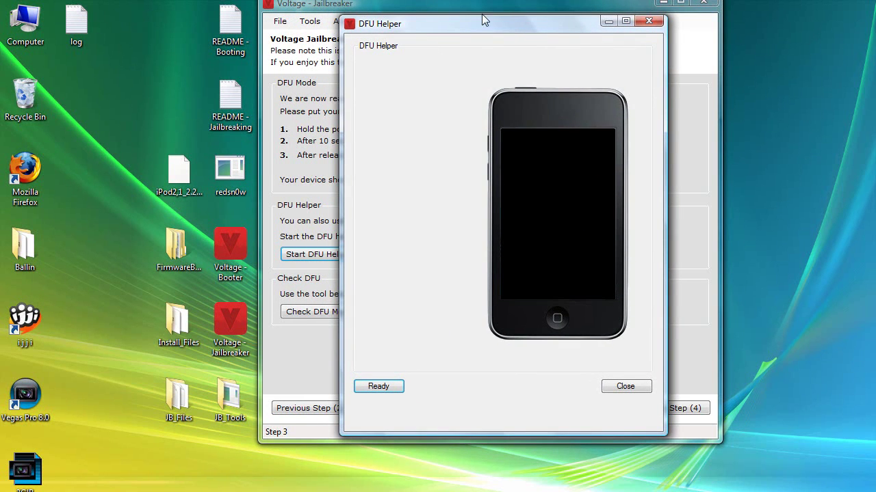
{"action": "left_click_drag", "start_coordinate": [485, 28], "coordinate": [476, 16]}
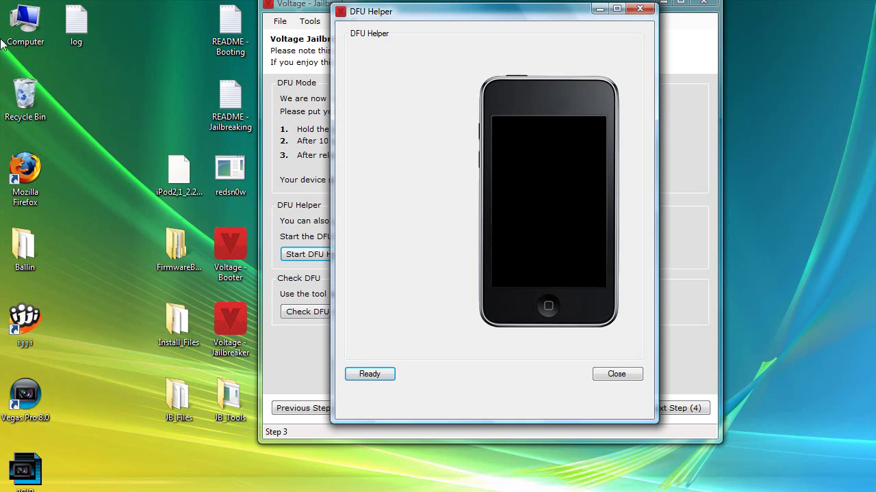
{"action": "left_click", "coordinate": [369, 376]}
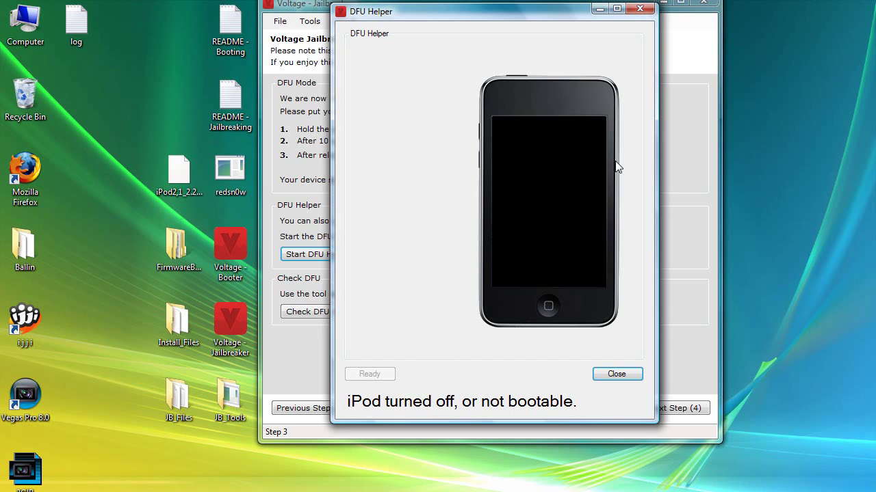
{"action": "left_click", "coordinate": [617, 374]}
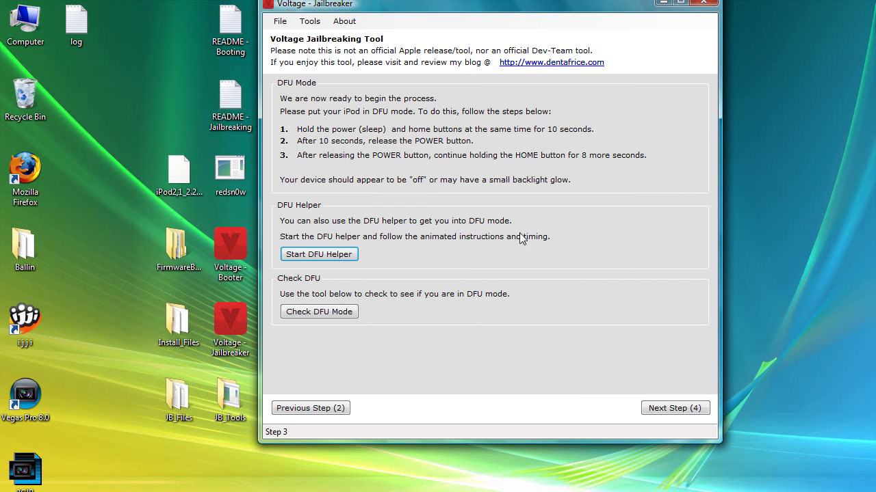
Go to Step 4, run Patch Device, and advance to Step 5.
{"action": "left_click", "coordinate": [670, 409]}
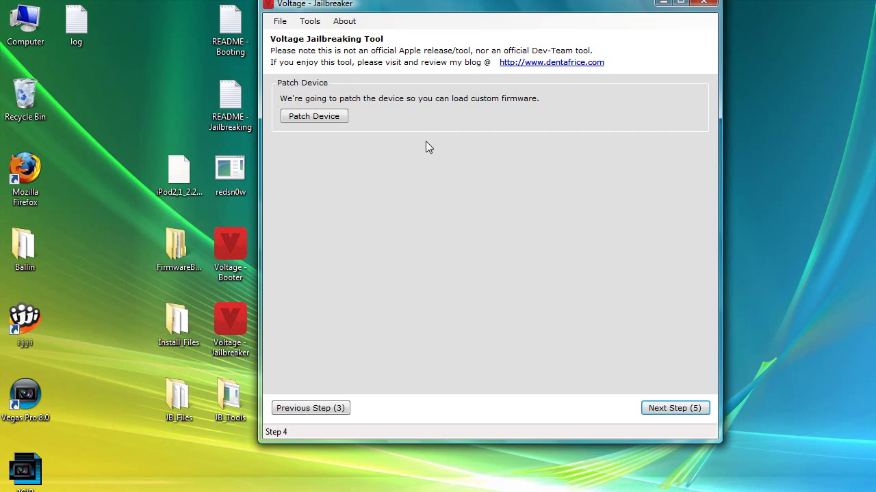
{"action": "left_click", "coordinate": [321, 121]}
{"action": "left_click", "coordinate": [669, 410]}
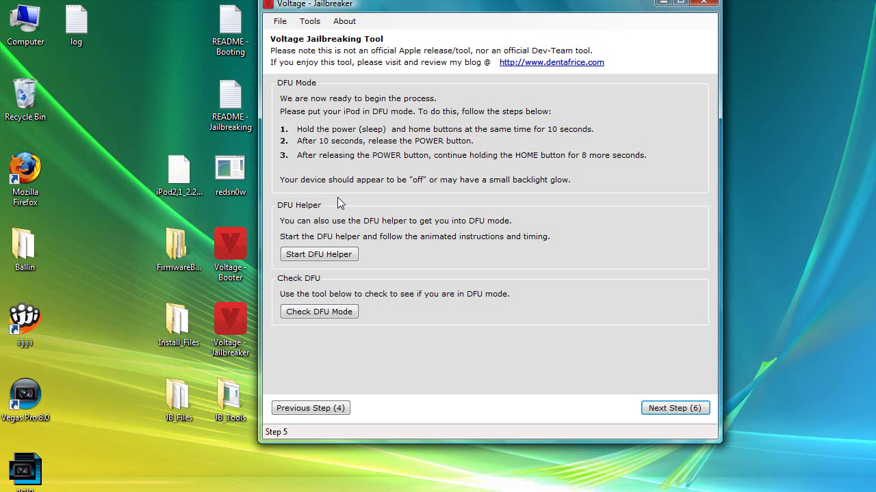
Rerun the DFU Helper countdown, close the helper, and advance to Step 6.
{"action": "left_click", "coordinate": [319, 256]}
{"action": "left_click_drag", "start_coordinate": [202, 58], "coordinate": [463, 31]}
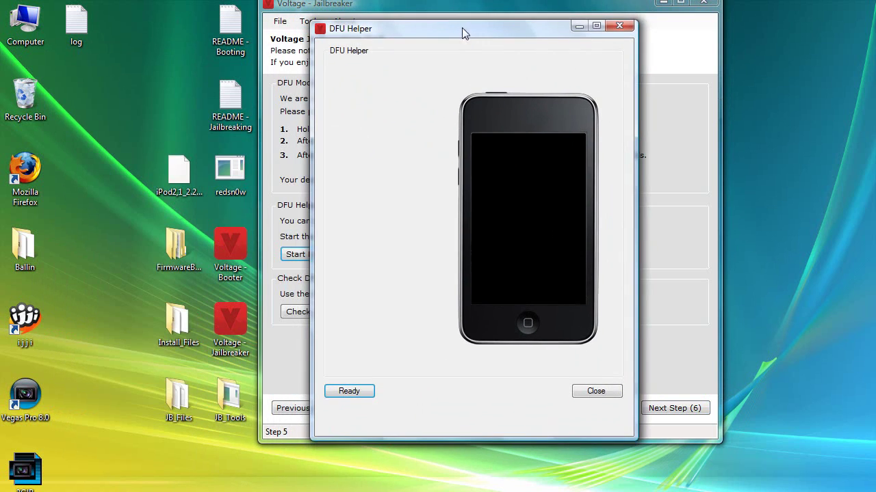
{"action": "left_click", "coordinate": [370, 392]}
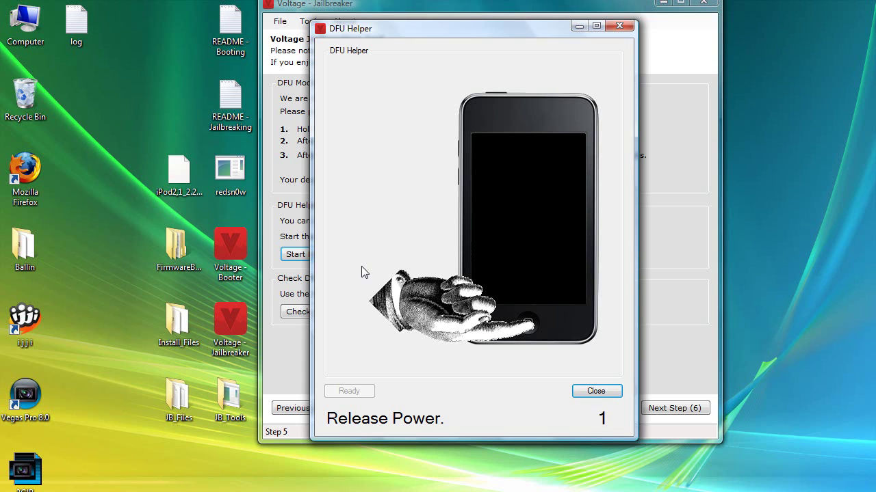
{"action": "left_click", "coordinate": [587, 393]}
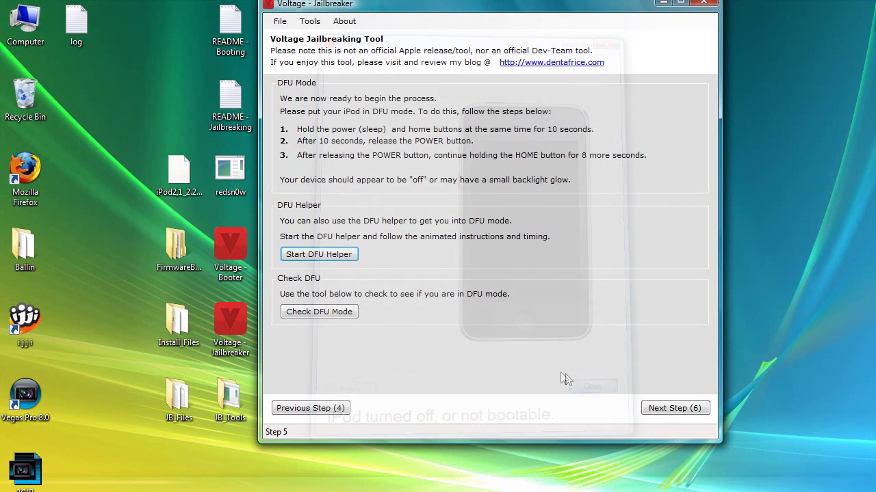
{"action": "left_click", "coordinate": [672, 409]}
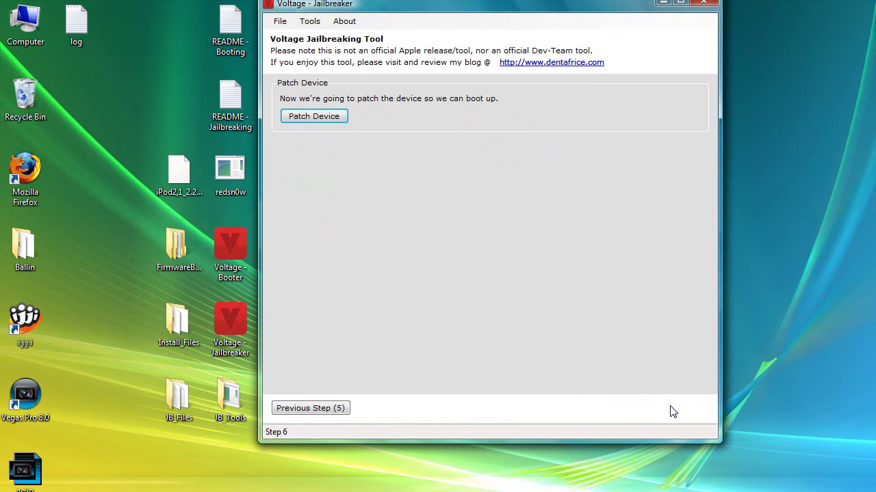
Run Patch Device on Step 6 and shift the window slightly down.
{"action": "left_click", "coordinate": [313, 125]}
{"action": "left_click_drag", "start_coordinate": [424, 1], "coordinate": [424, 26]}
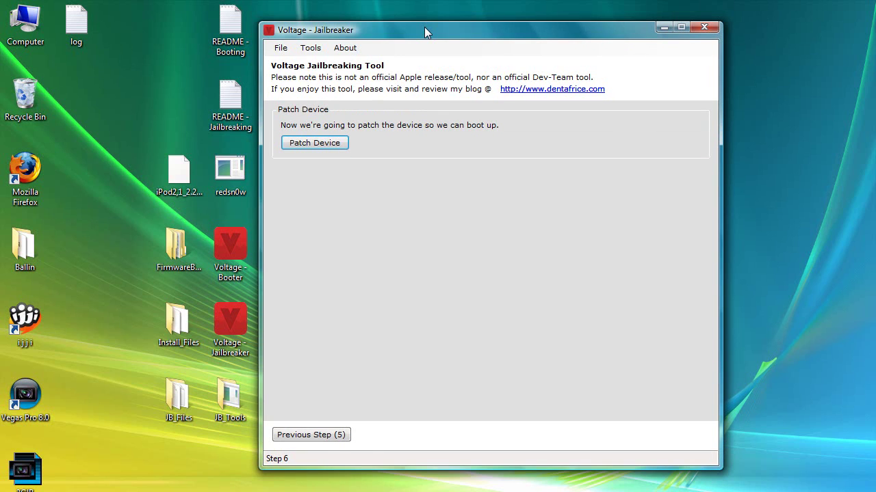